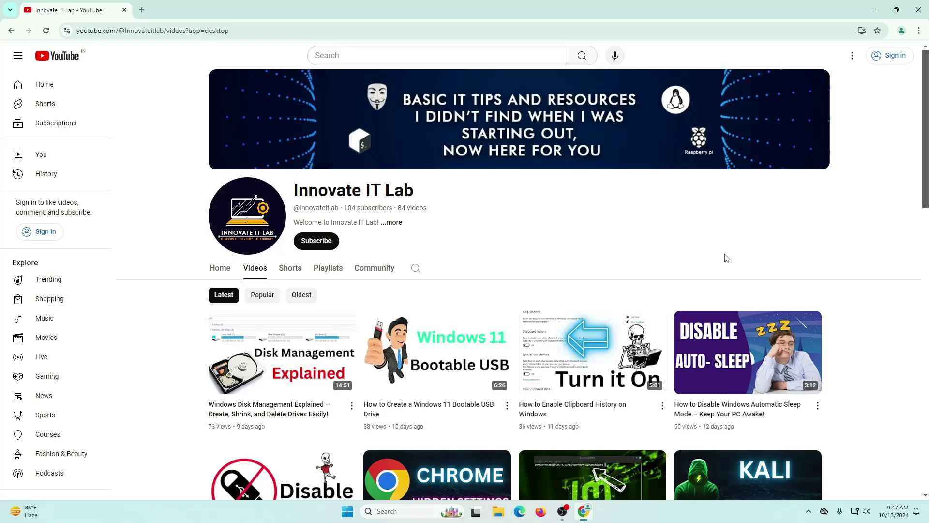
Scroll through the Innovate IT Lab channel's uploads on its Videos tab
scroll(542, 256, down, 5)
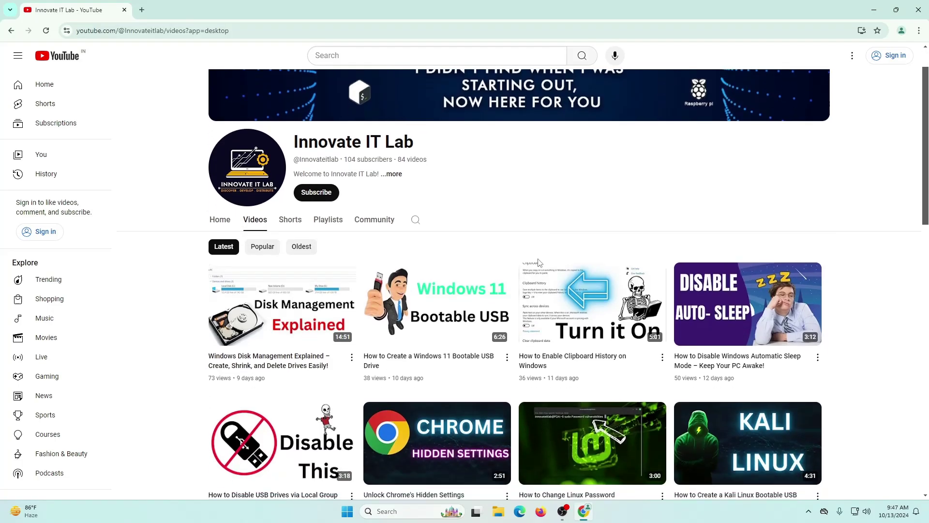
scroll(537, 275, down, 2)
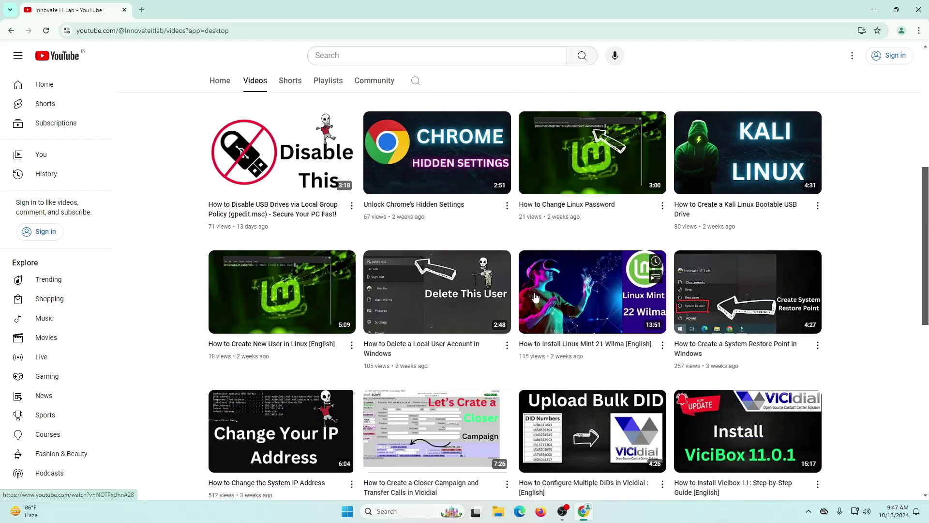
scroll(534, 391, up, 7)
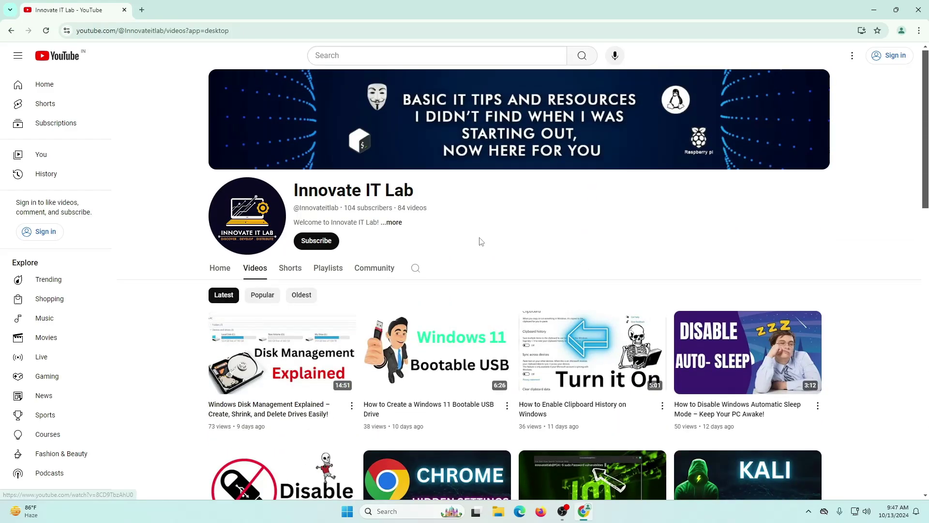
Open a new tab and search Google for 'utorrent'
click(142, 10)
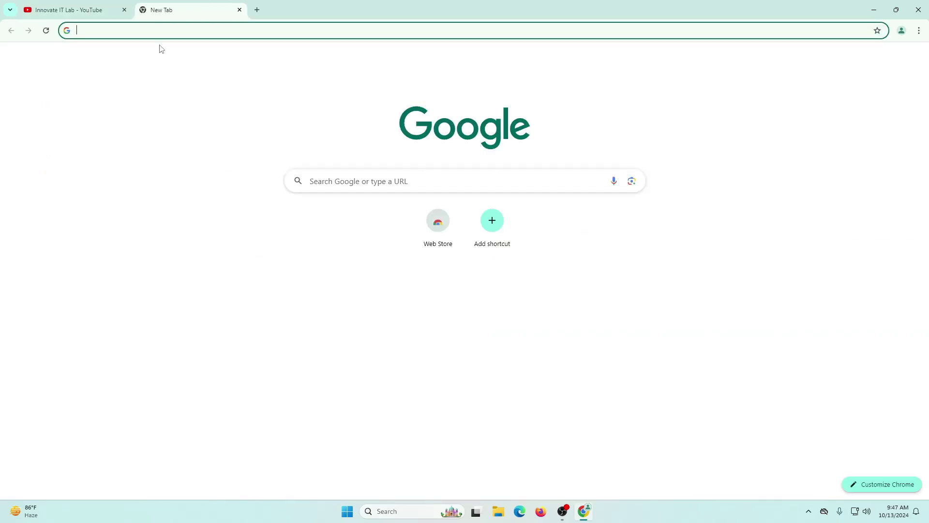
click(228, 129)
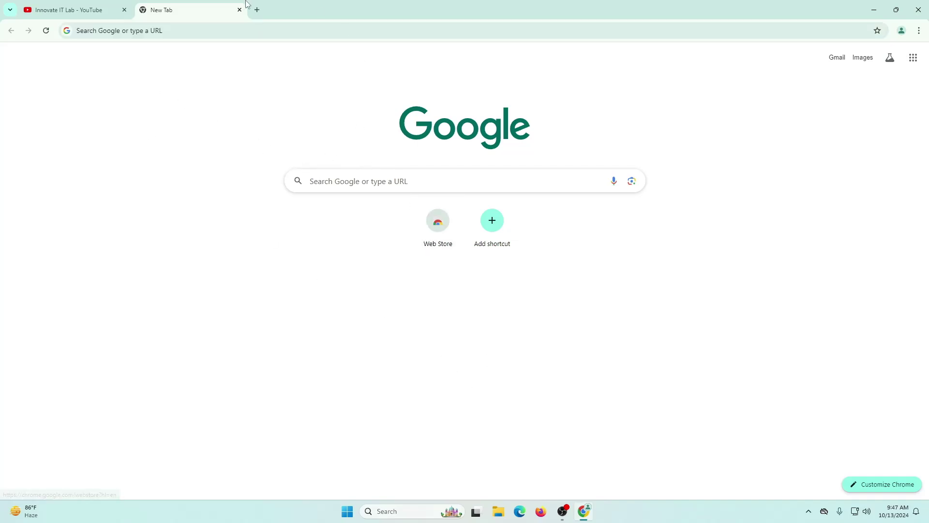
click(352, 182)
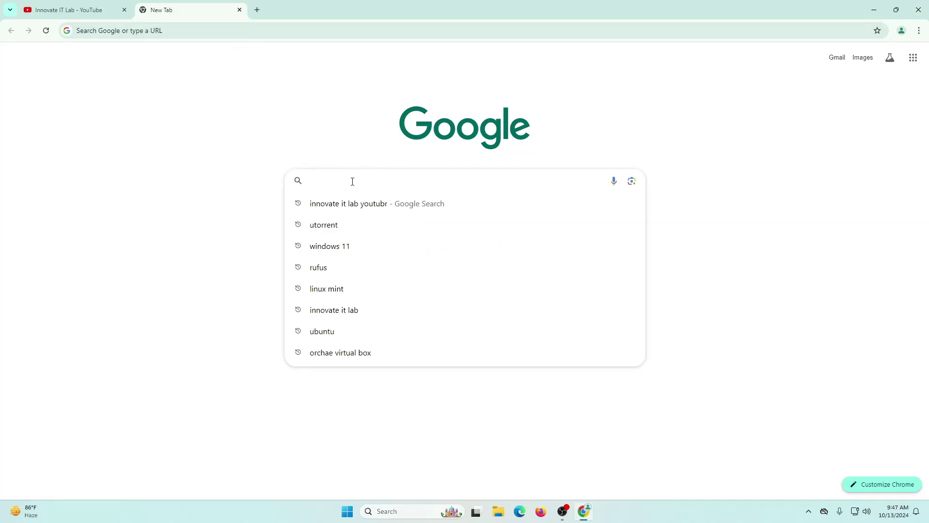
text(u)
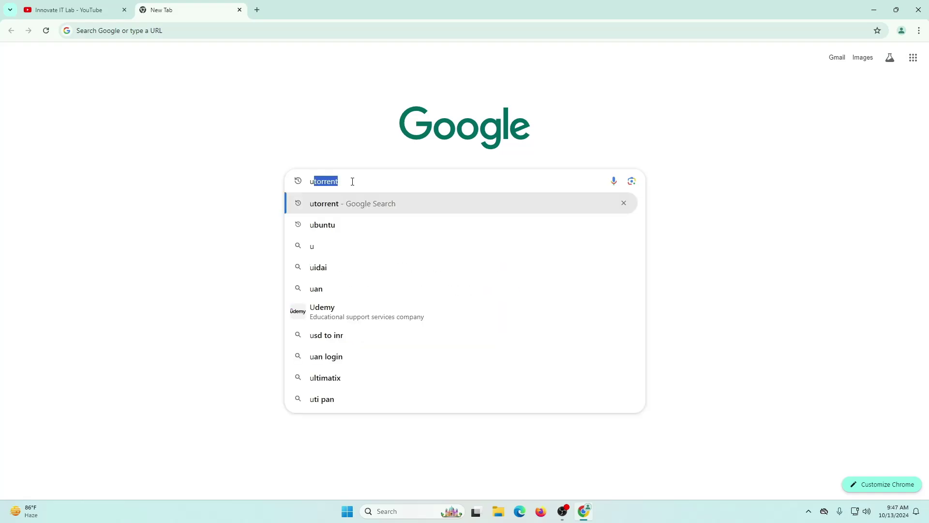
key(Return)
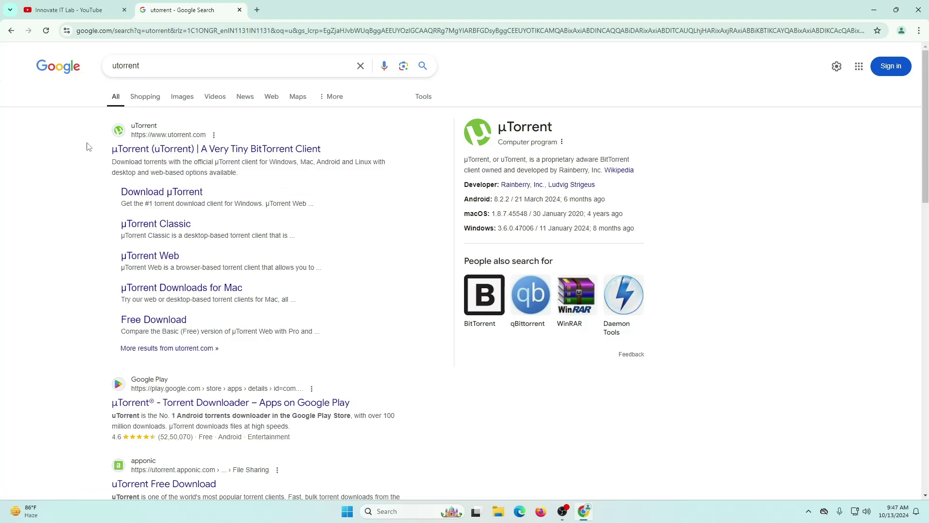
Open the official utorrent.com result and highlight 'Classic' in the heading
click(144, 128)
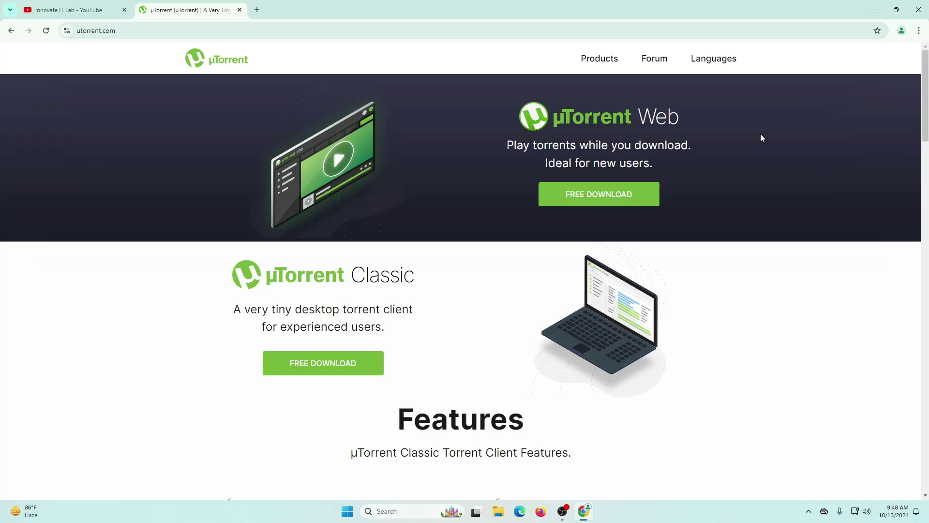
scroll(523, 355, down, 1)
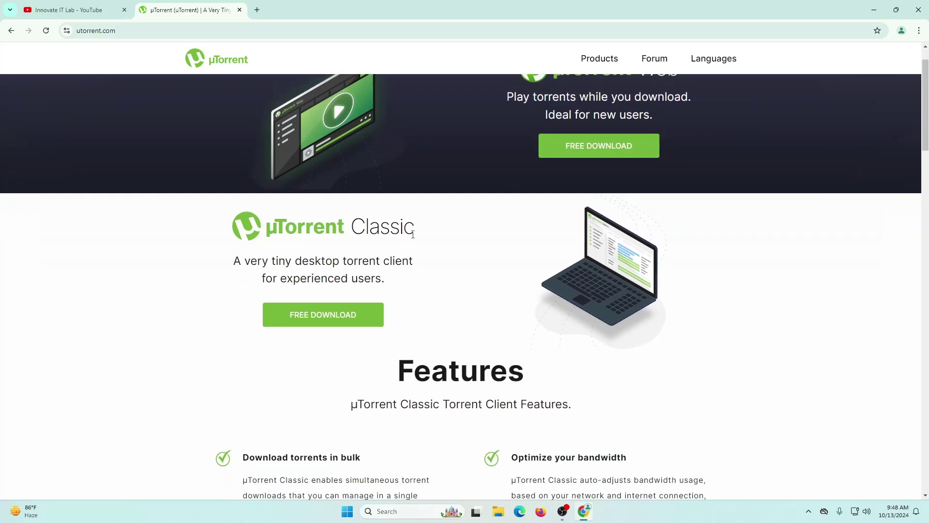
scroll(467, 276, up, 1)
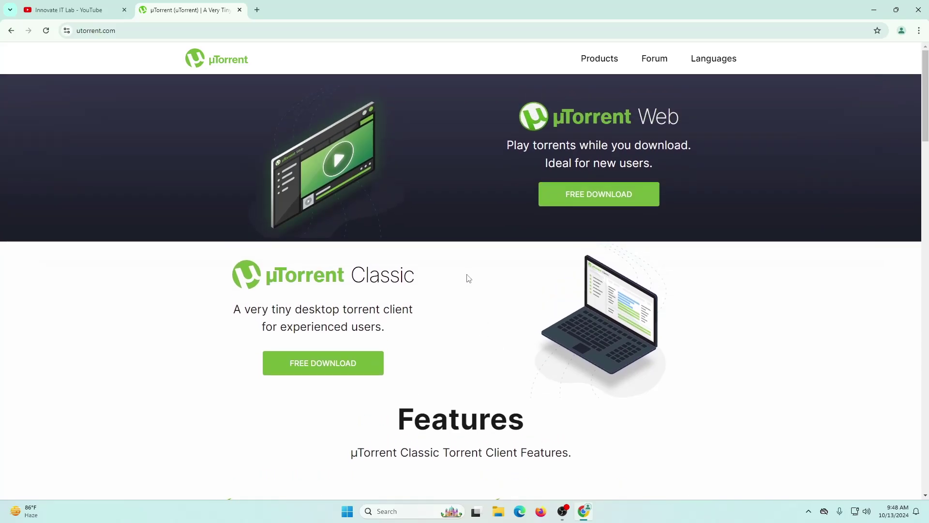
drag(352, 276, 414, 276)
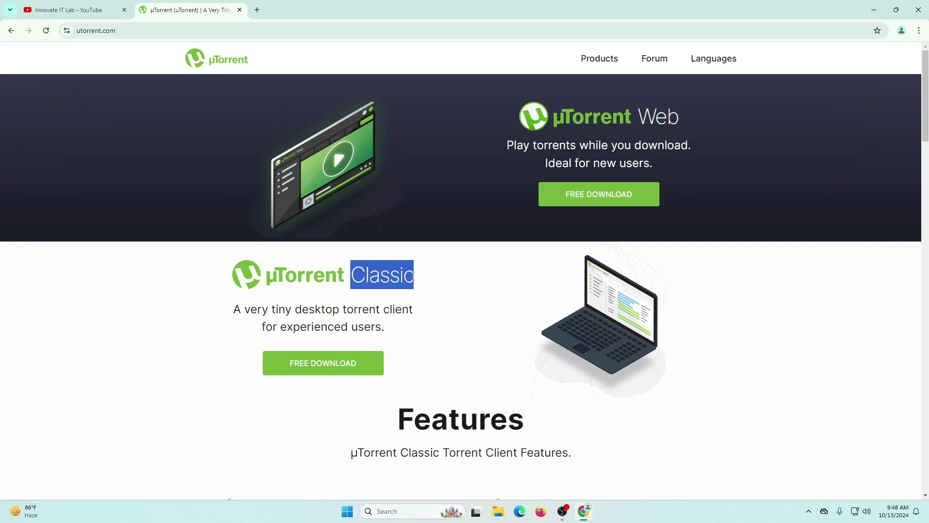
Scroll back to the µTorrent Classic section and clear the text selection
scroll(425, 316, down, 5)
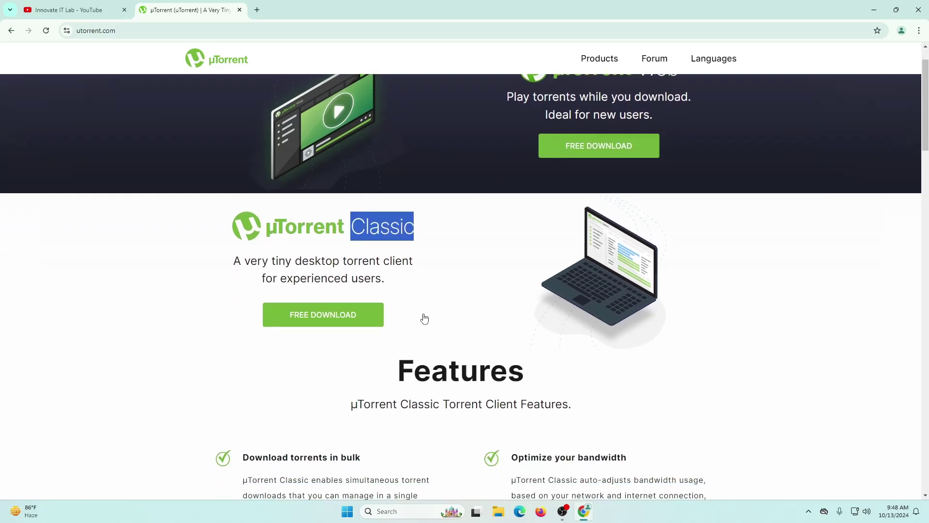
scroll(468, 264, down, 2)
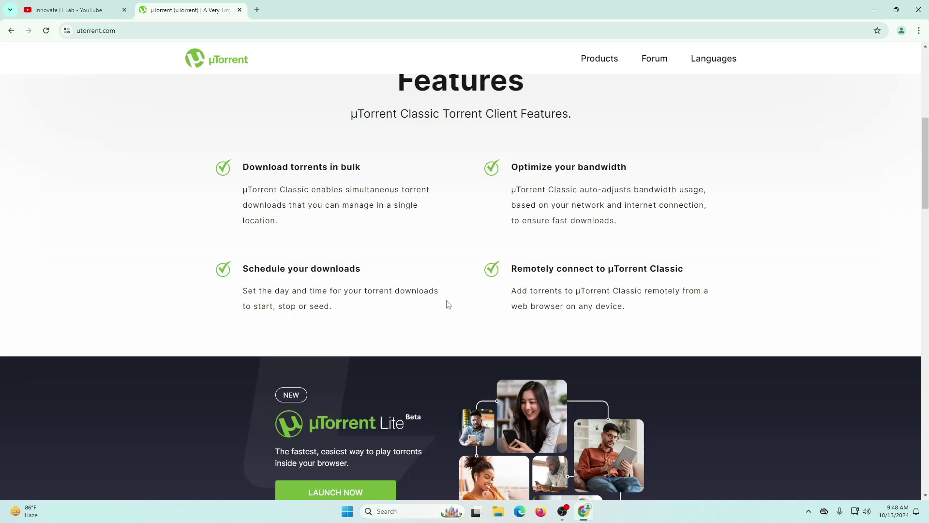
scroll(446, 305, down, 13)
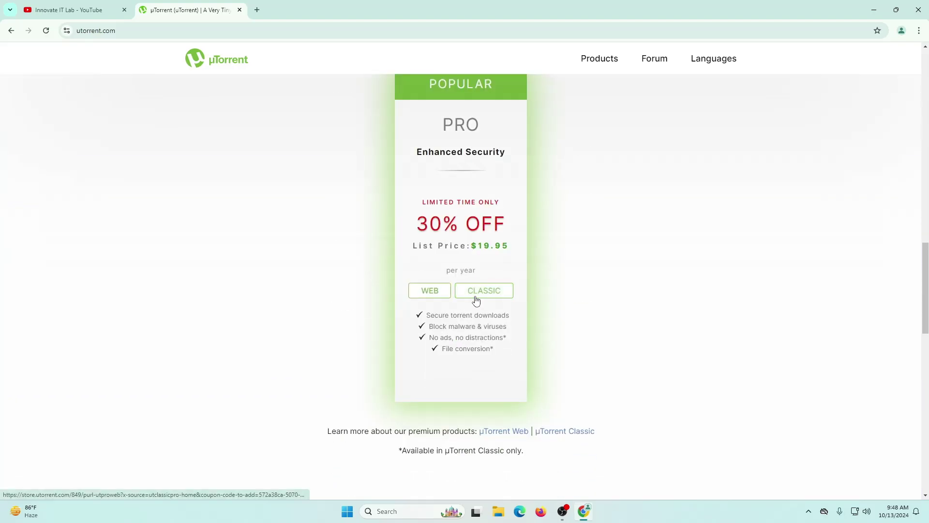
scroll(528, 301, up, 2)
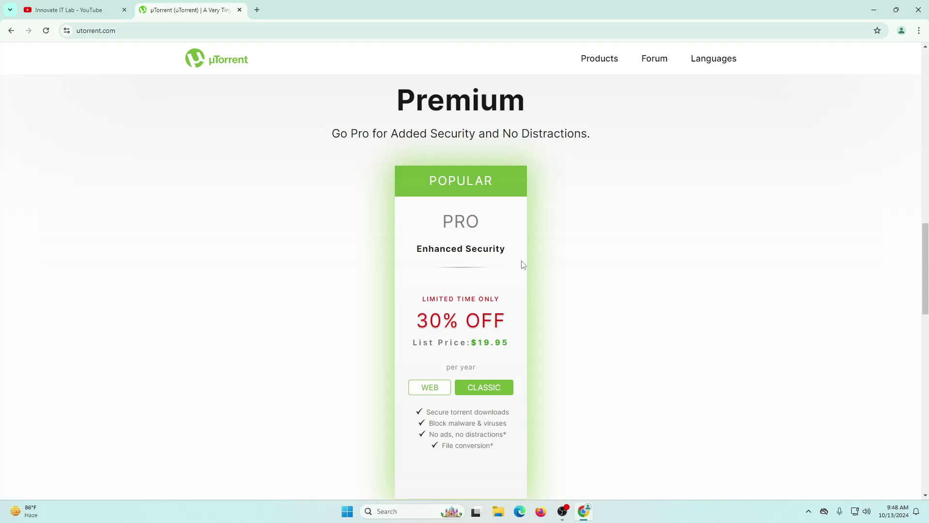
scroll(487, 189, down, 1)
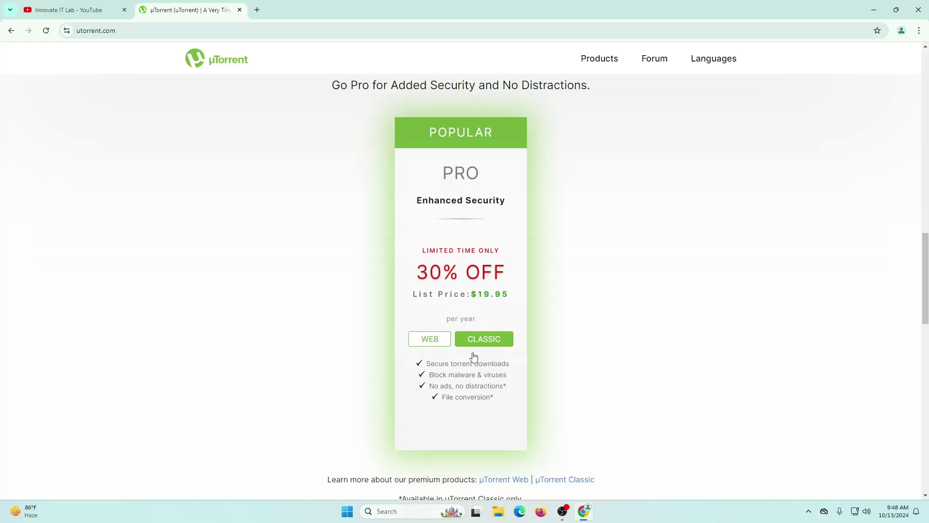
scroll(459, 393, down, 3)
scroll(460, 390, down, 5)
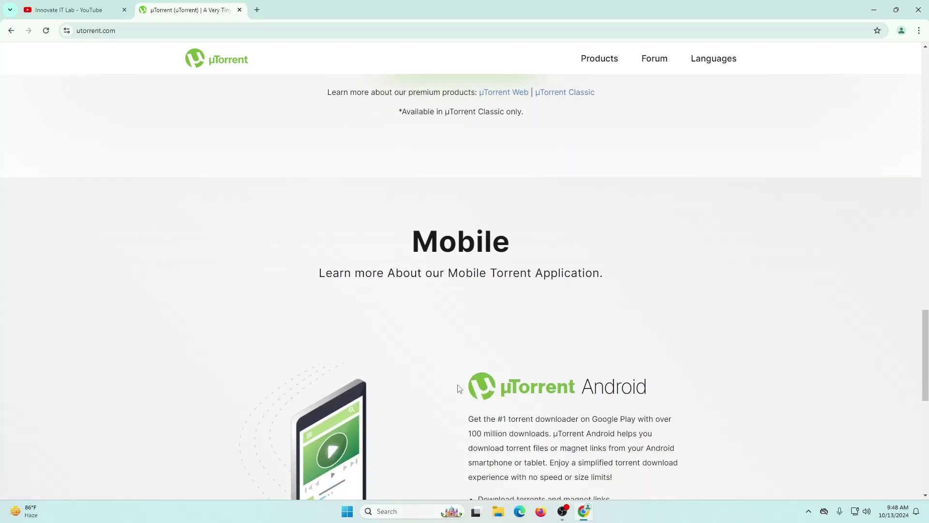
scroll(454, 248, down, 2)
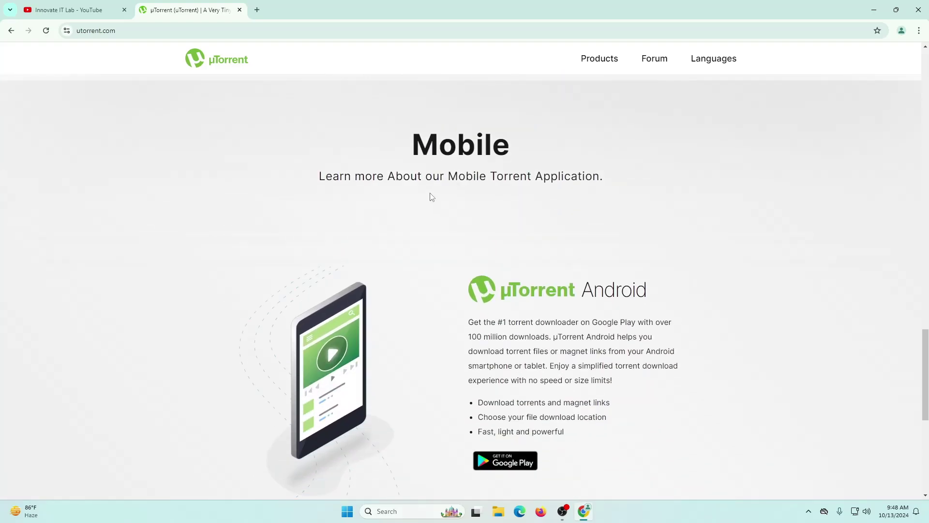
scroll(507, 233, down, 7)
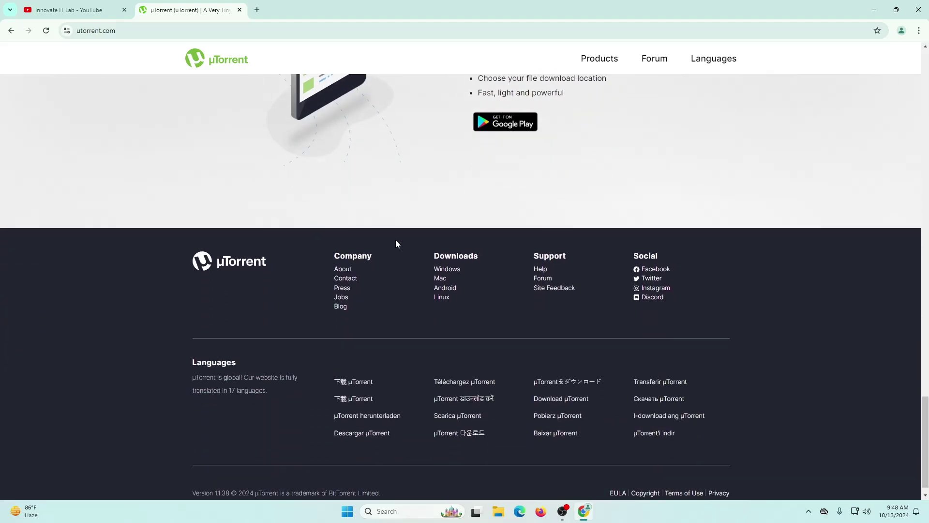
scroll(396, 243, up, 15)
scroll(396, 243, down, 3)
scroll(468, 193, up, 2)
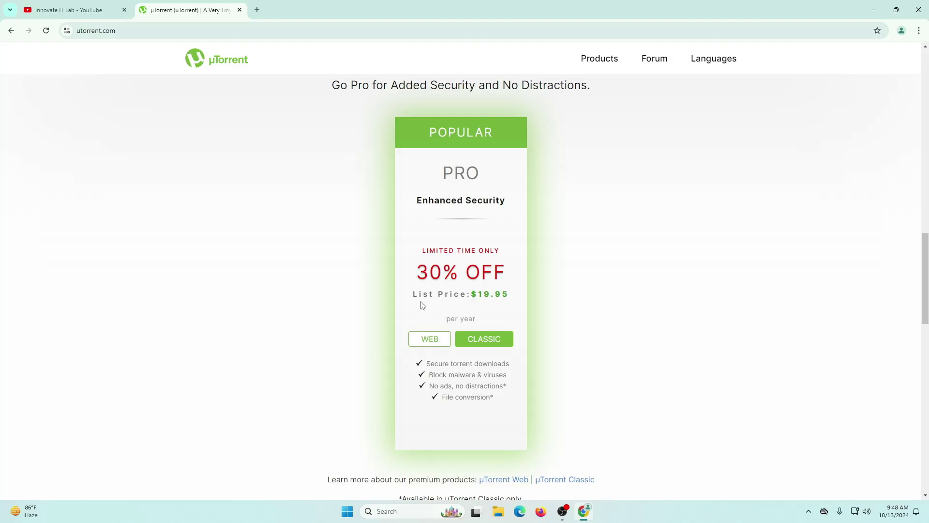
scroll(423, 298, up, 10)
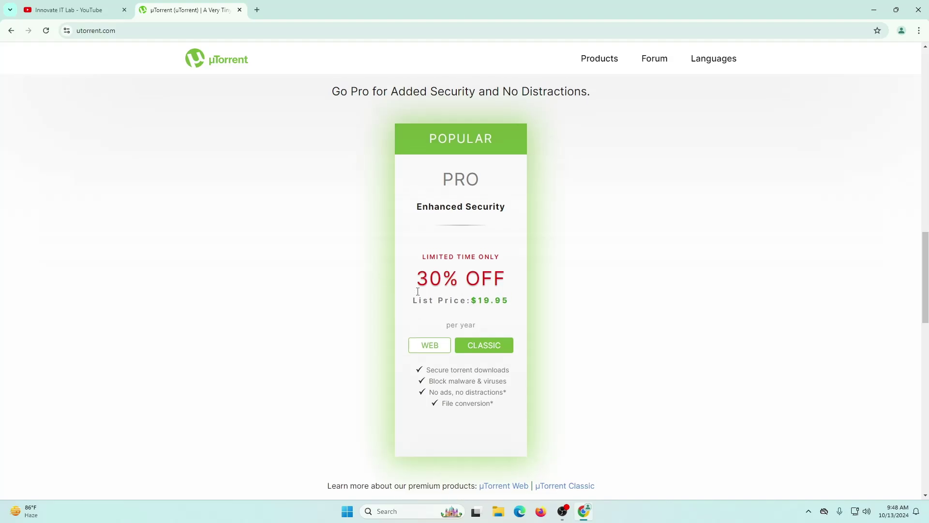
scroll(419, 294, up, 6)
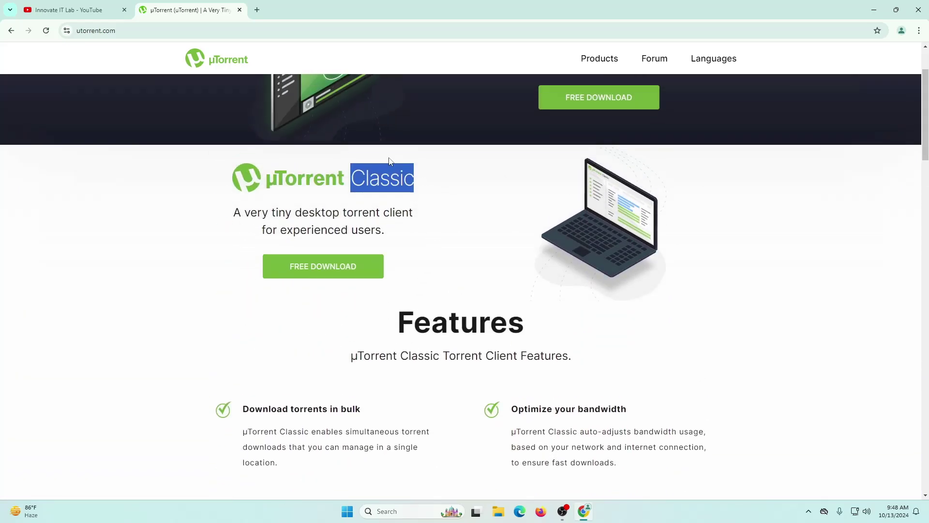
click(386, 208)
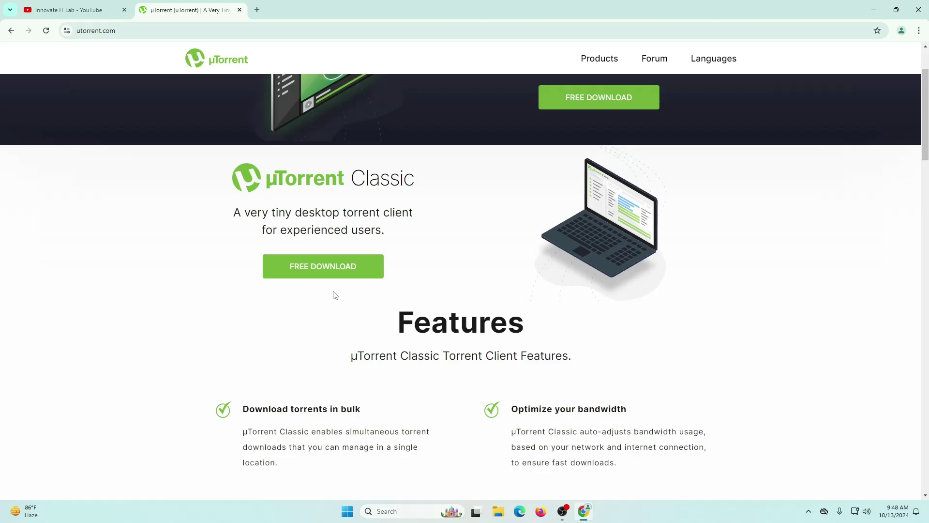
Download the free BASIC utorrent_installer.exe, confirm it in the downloads list, then launch File Explorer
click(302, 272)
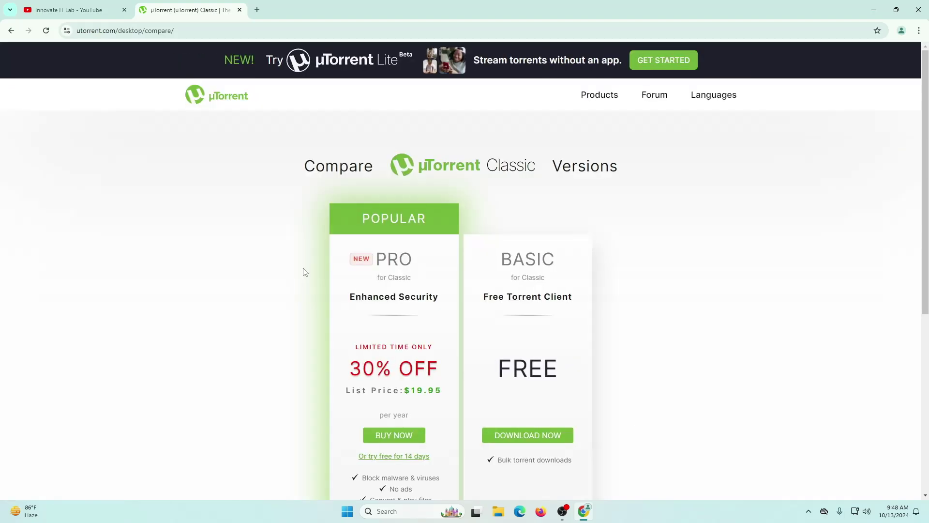
scroll(524, 199, down, 2)
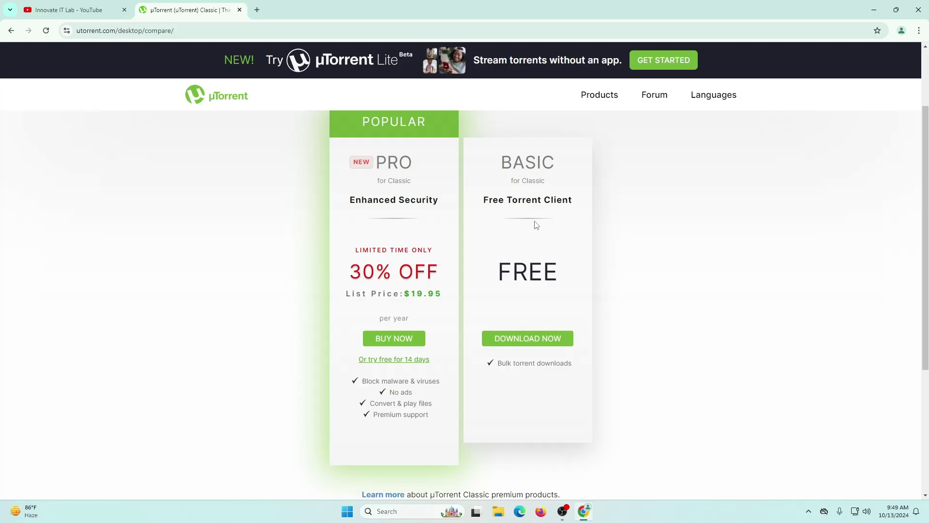
click(531, 343)
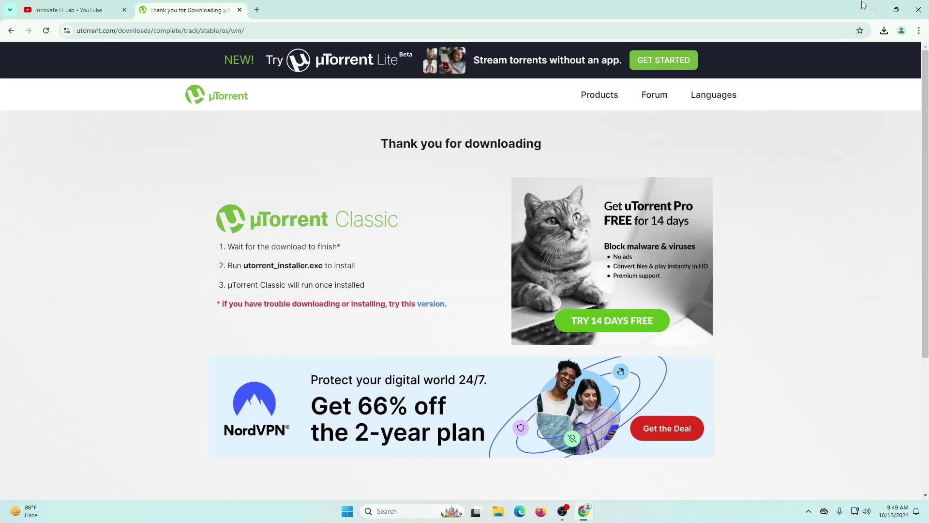
click(884, 30)
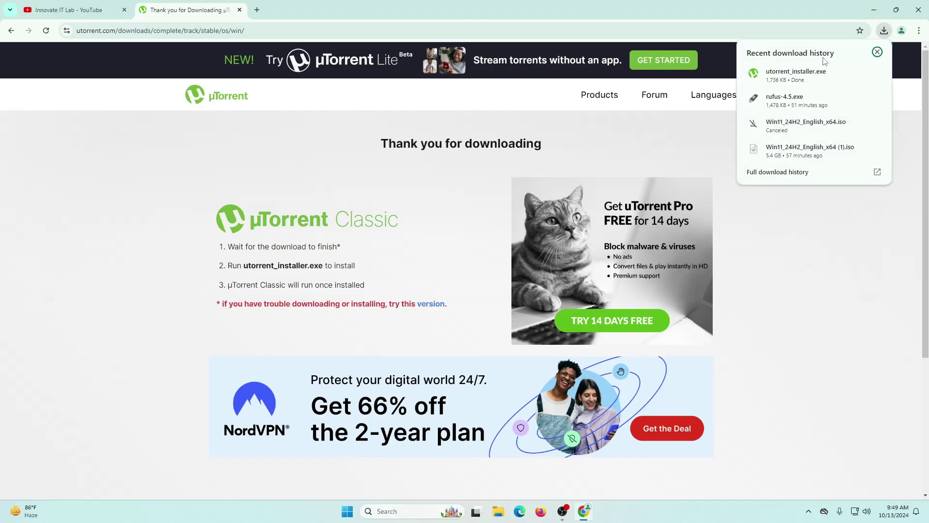
click(805, 80)
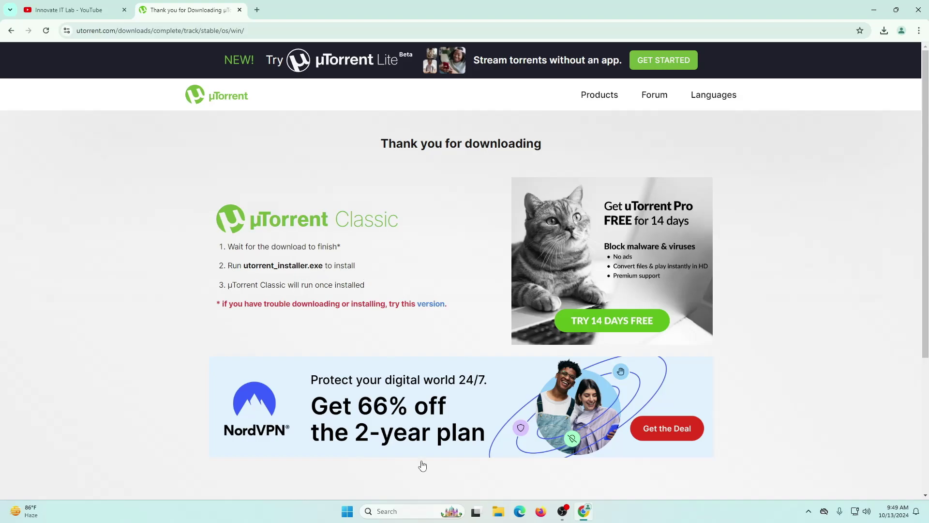
click(499, 512)
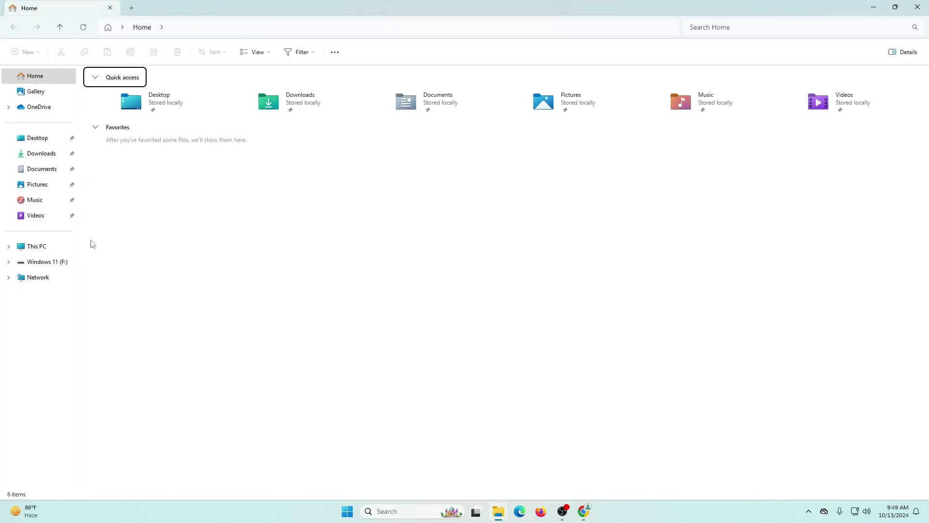
Run utorrent_installer from the Downloads folder
click(40, 160)
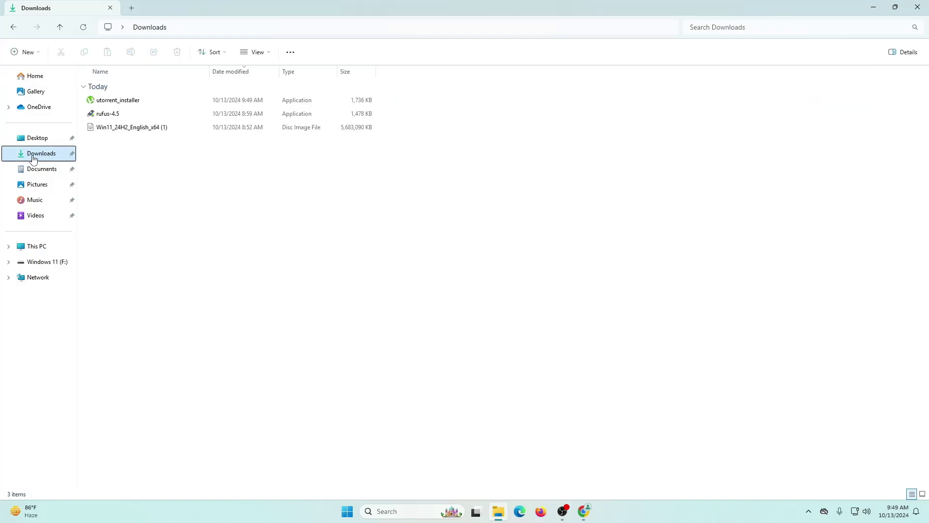
double_click(150, 103)
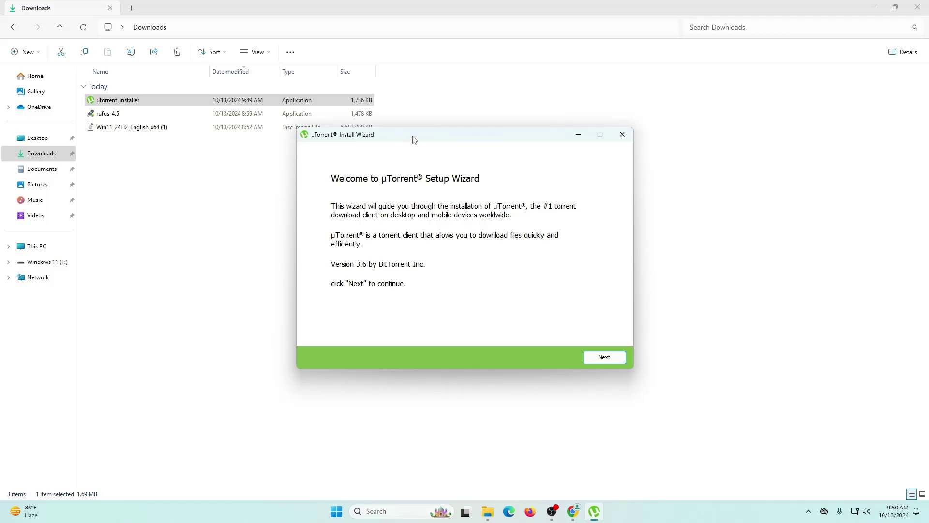
Reposition the wizard, pass the welcome and scam warning pages, and read through the EULA
drag(414, 139, 416, 165)
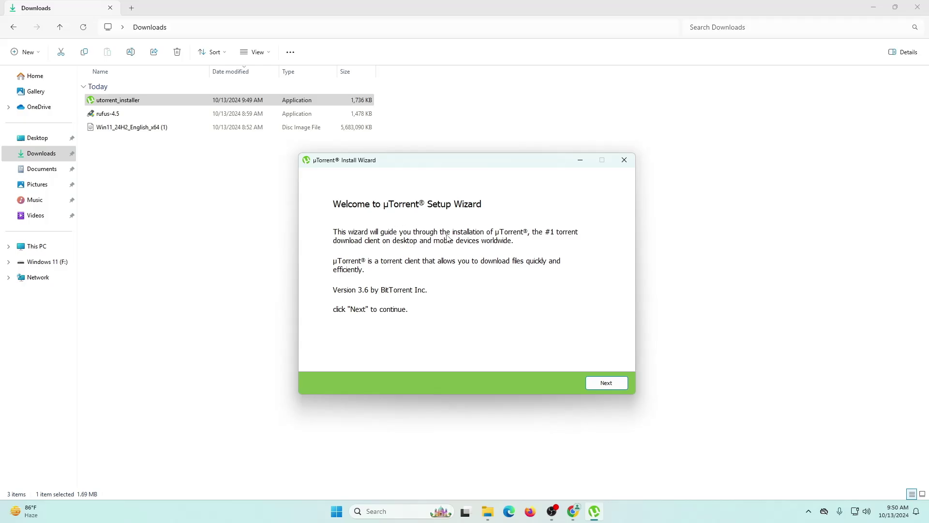
click(607, 383)
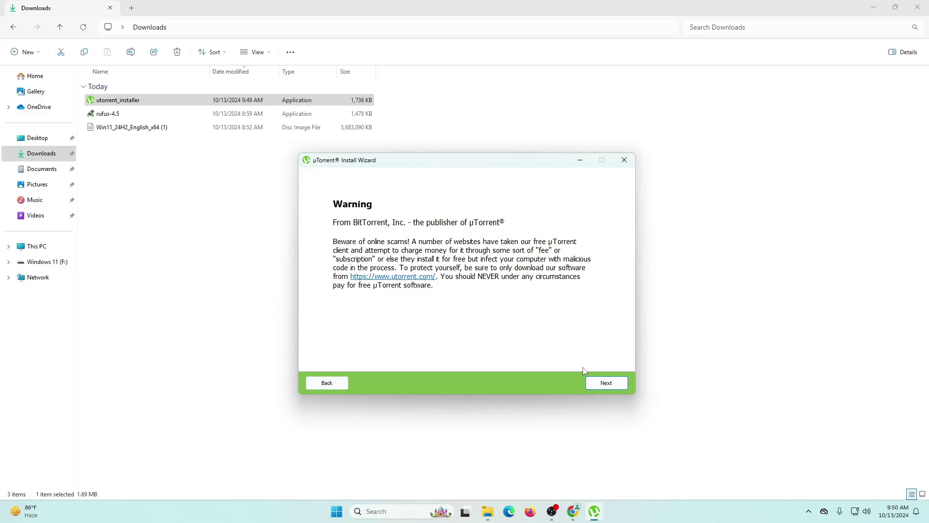
click(608, 383)
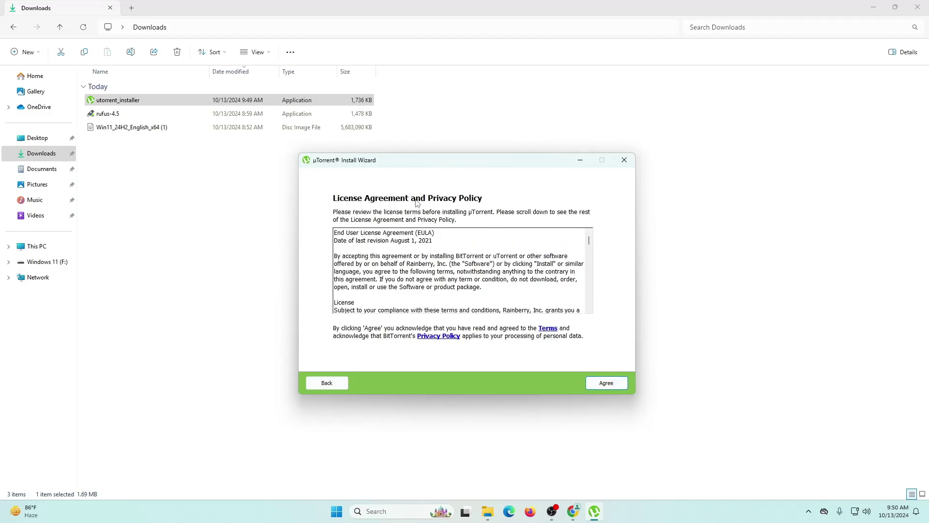
scroll(513, 244, down, 8)
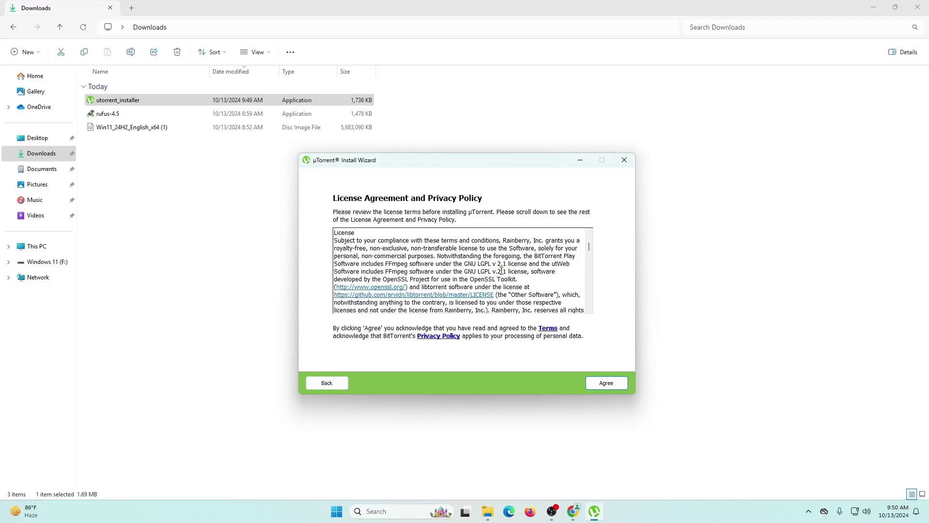
scroll(446, 247, down, 10)
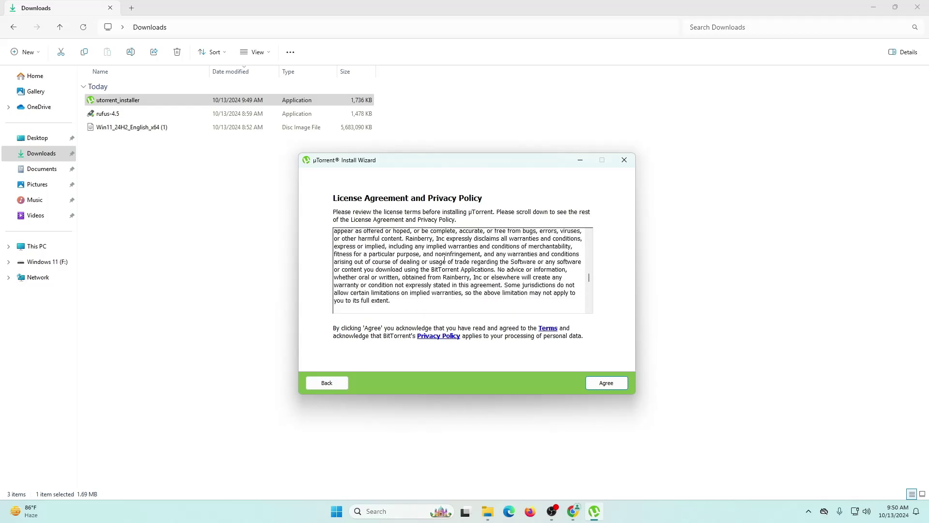
scroll(438, 262, down, 5)
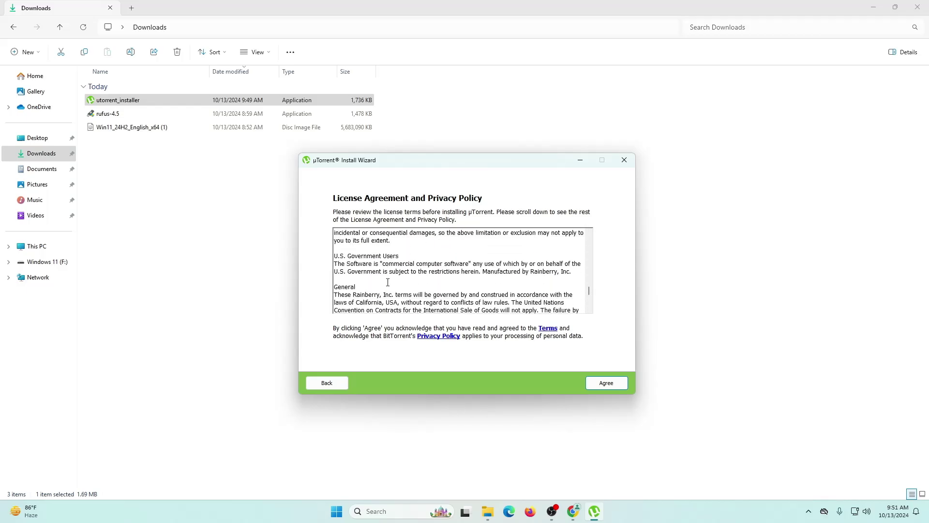
Agree to the license, then decline both the Opera browser and Avast antivirus offers
click(613, 385)
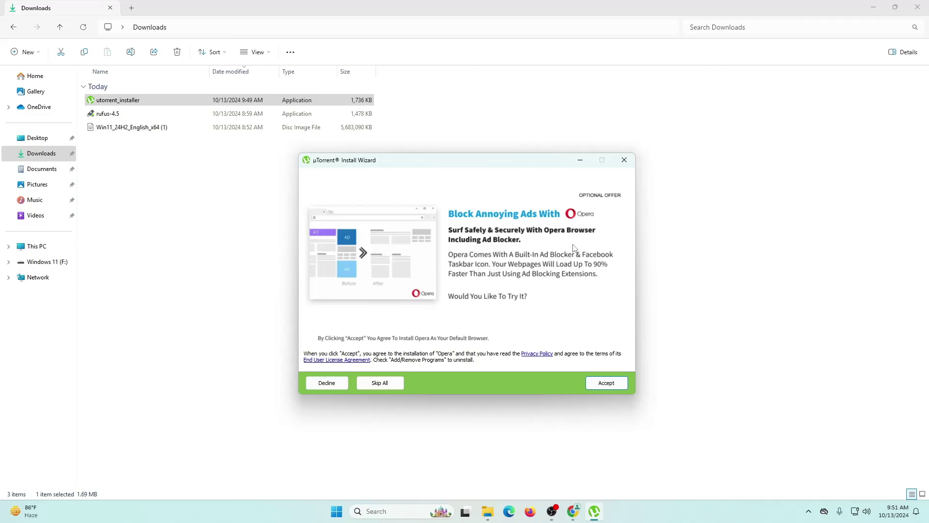
click(327, 385)
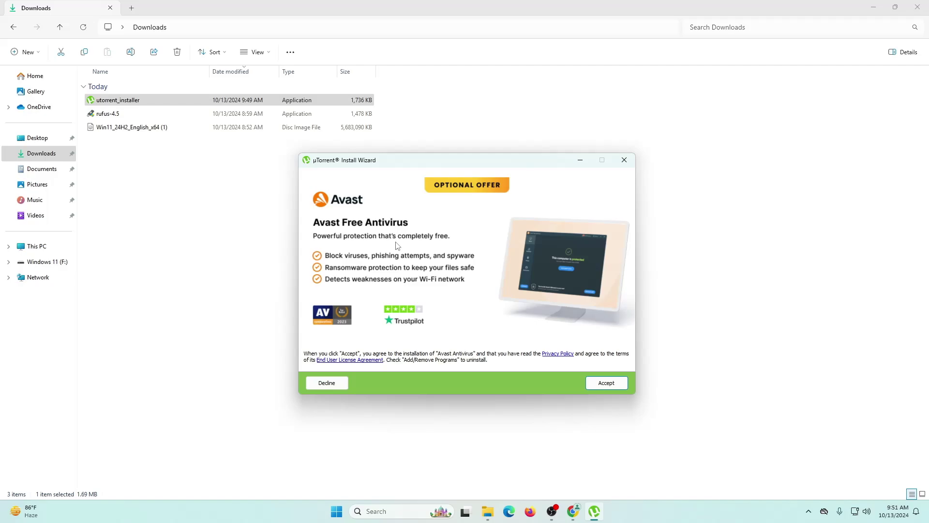
click(327, 383)
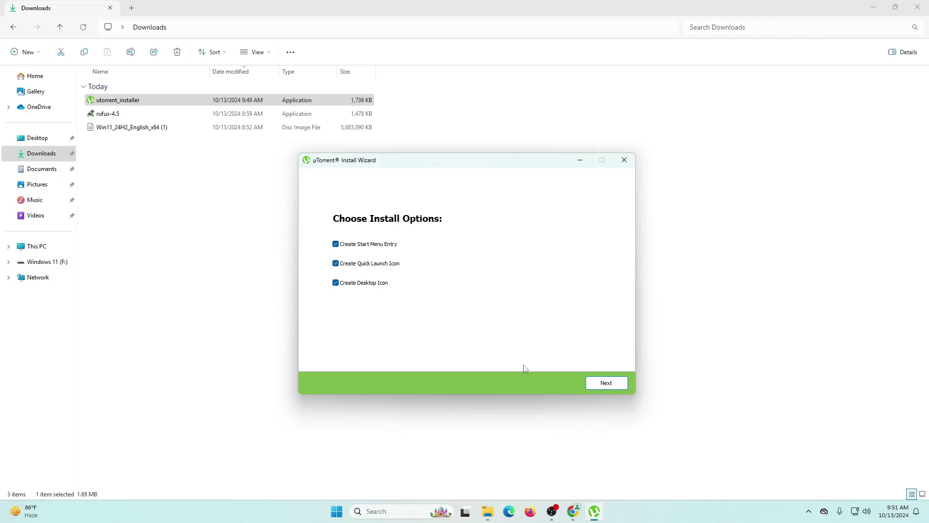
Keep all three shortcuts and default configurations, then finish and launch µTorrent
click(600, 385)
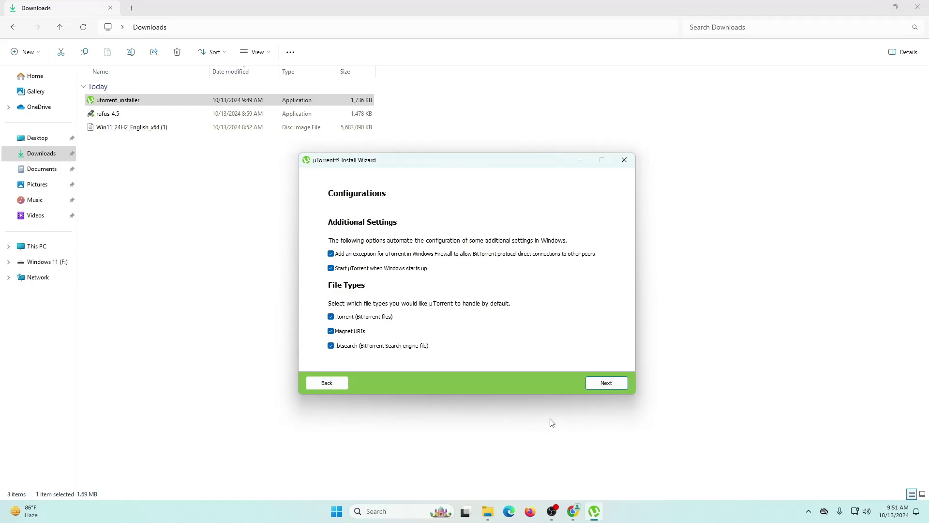
click(609, 383)
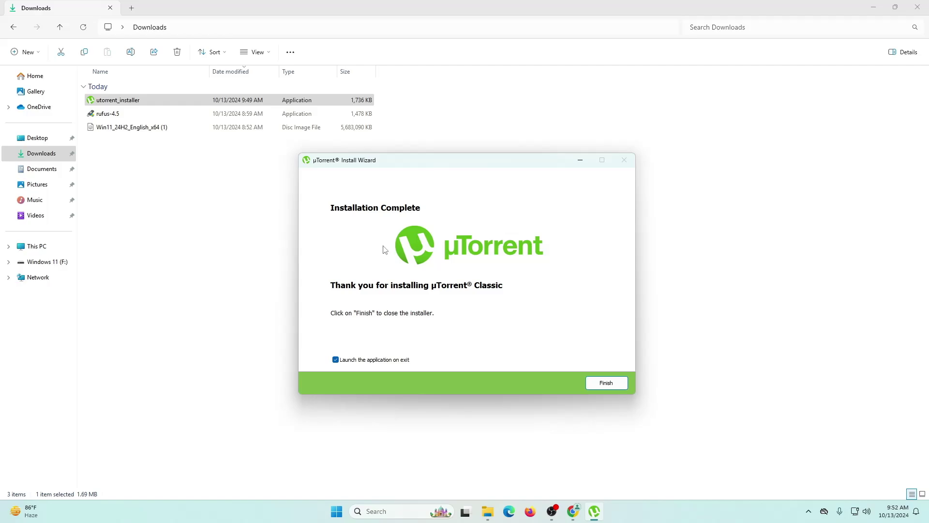
click(606, 383)
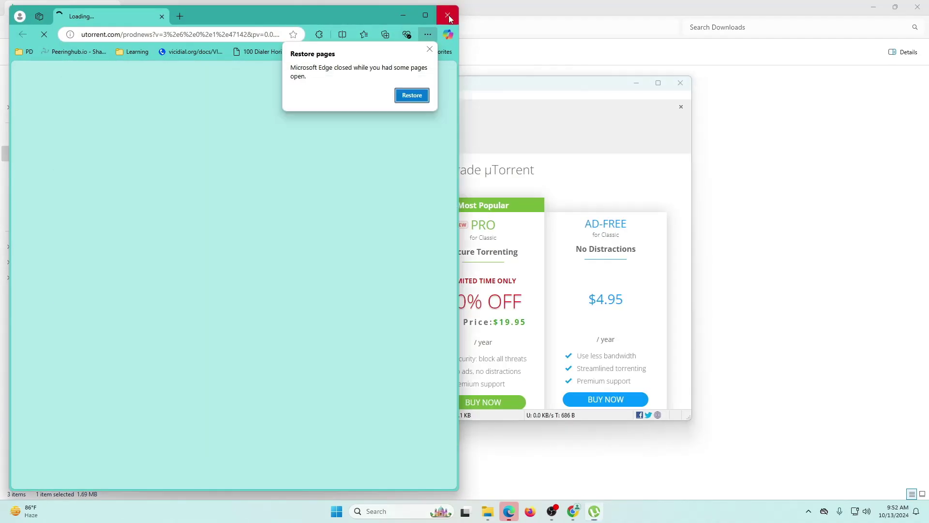
Close the Microsoft Edge window that opened alongside µTorrent
click(448, 16)
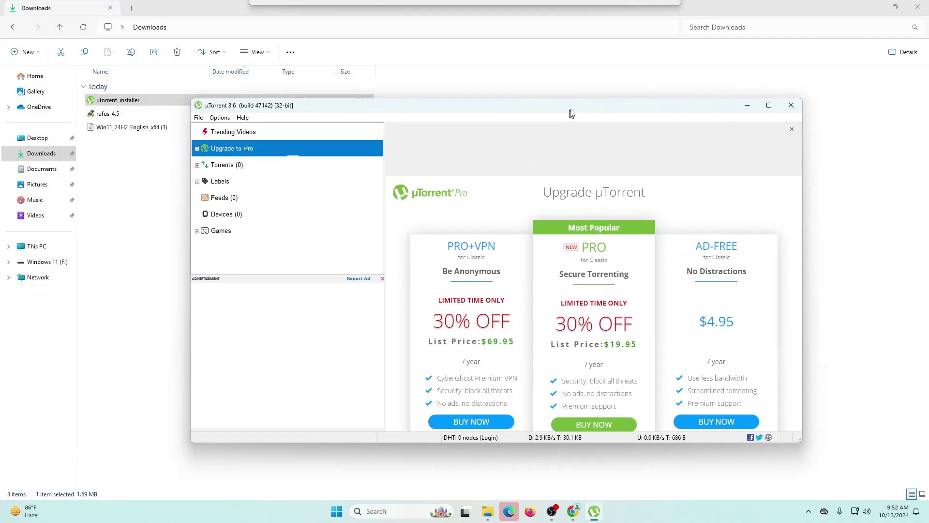